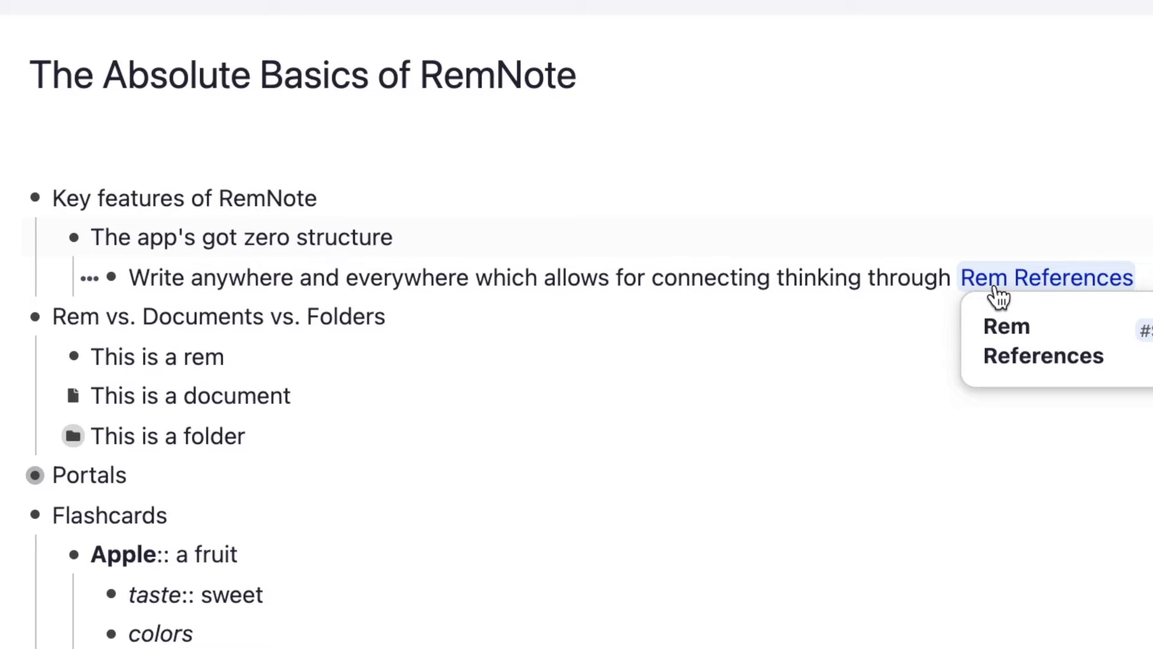
- Nest a new rem referencing [[Apple]] under Write anywhere, then open Rem References in a side pane
{"action": "left_click", "coordinate": [1148, 277]}
{"action": "key", "text": "Return"}
{"action": "key", "text": "Tab"}
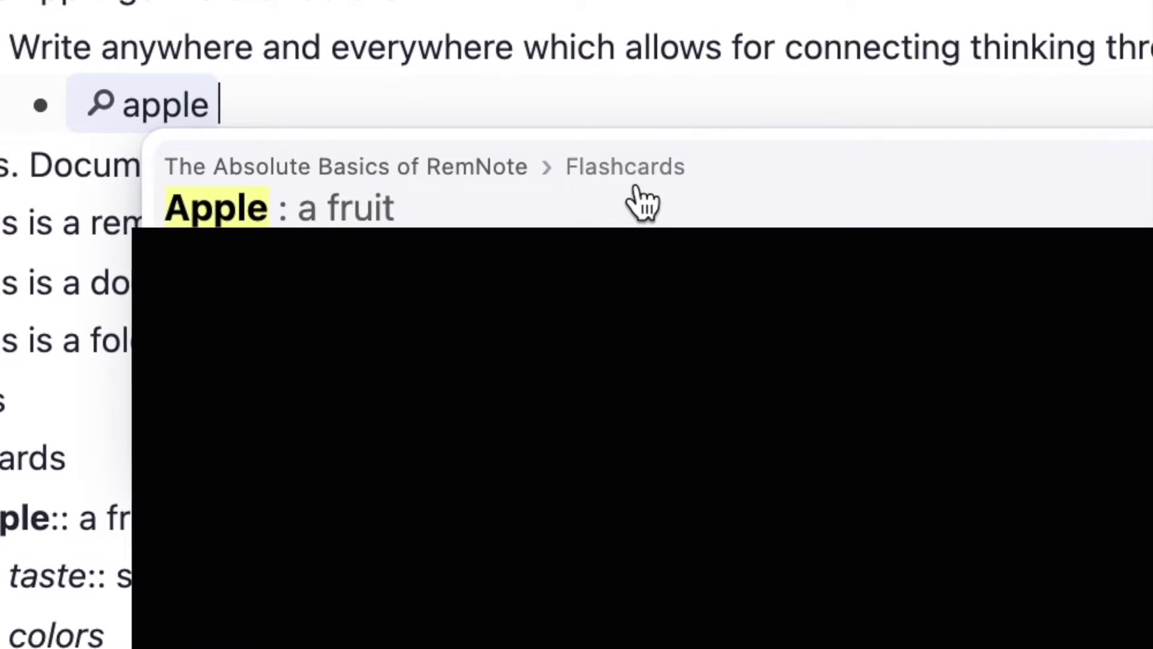
{"action": "key", "text": "Return"}
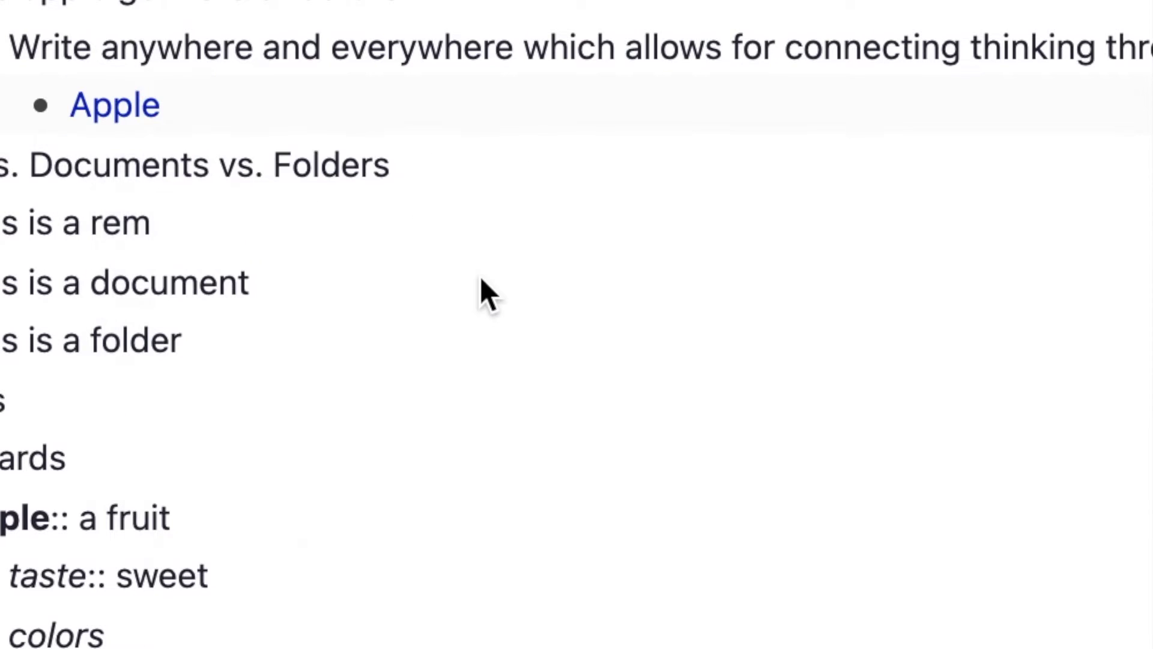
{"action": "mouse_move", "coordinate": [124, 107]}
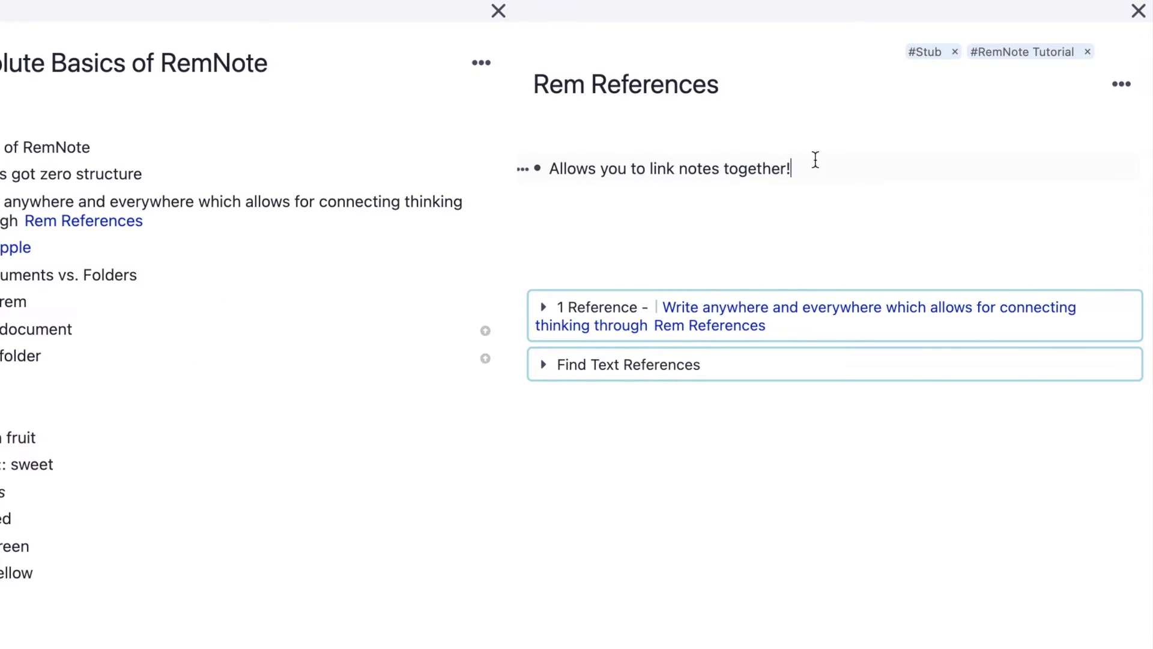
{"action": "left_click", "coordinate": [543, 307]}
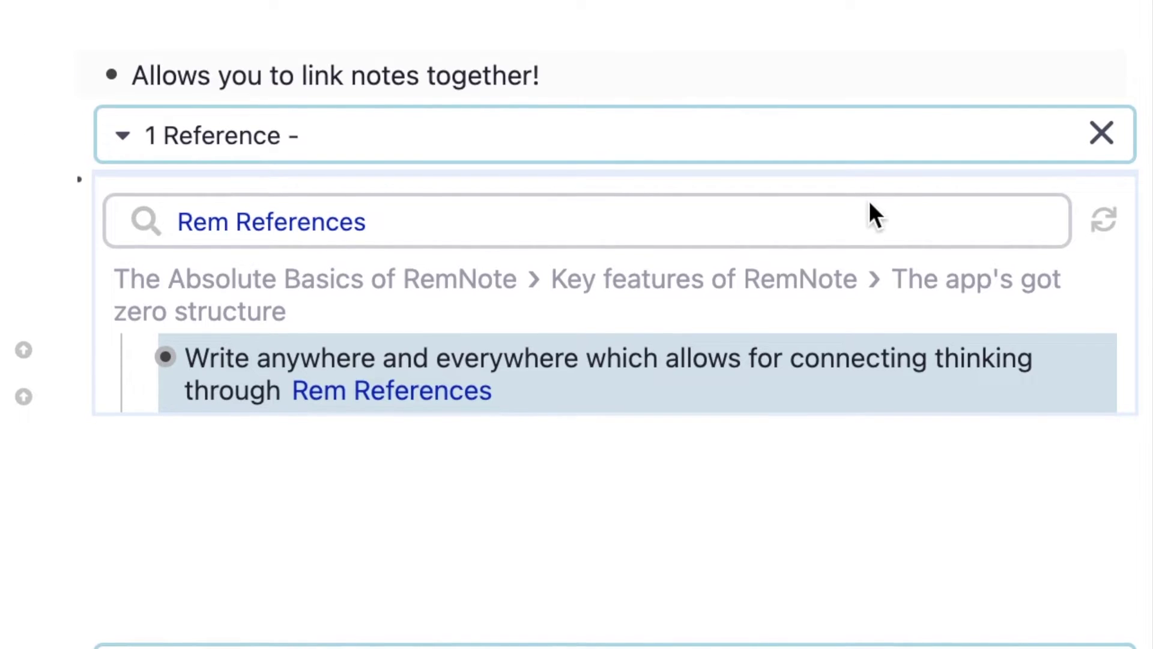
- Scroll the Rem References page to show its single backlink from the Write anywhere rem
{"action": "scroll", "coordinate": [869, 211], "scroll_direction": "up", "scroll_amount": 2}
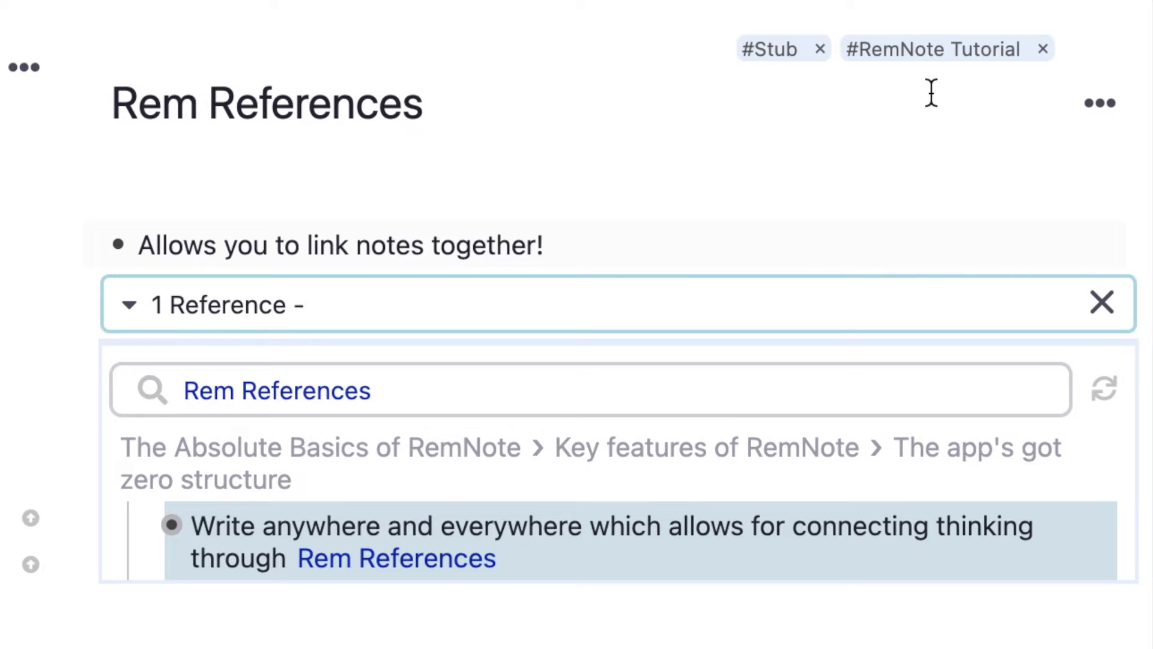
- Open the #RemNote Tutorial tag page and expand its tagged rem to show Rem References
{"action": "mouse_move", "coordinate": [861, 67]}
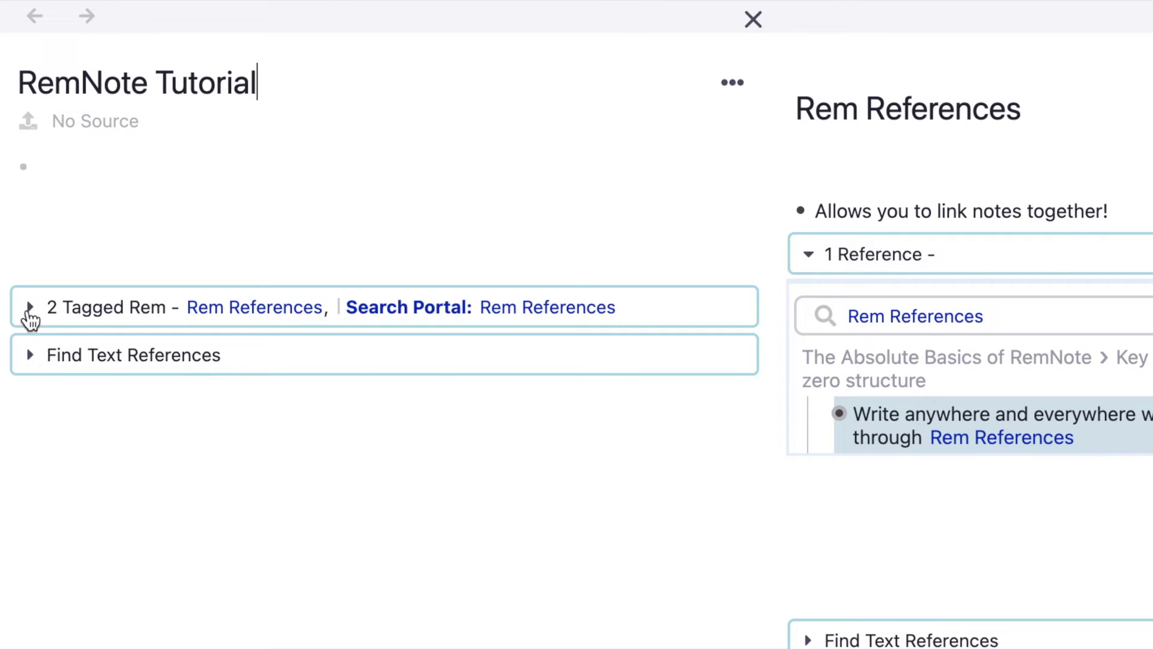
{"action": "left_click", "coordinate": [29, 311]}
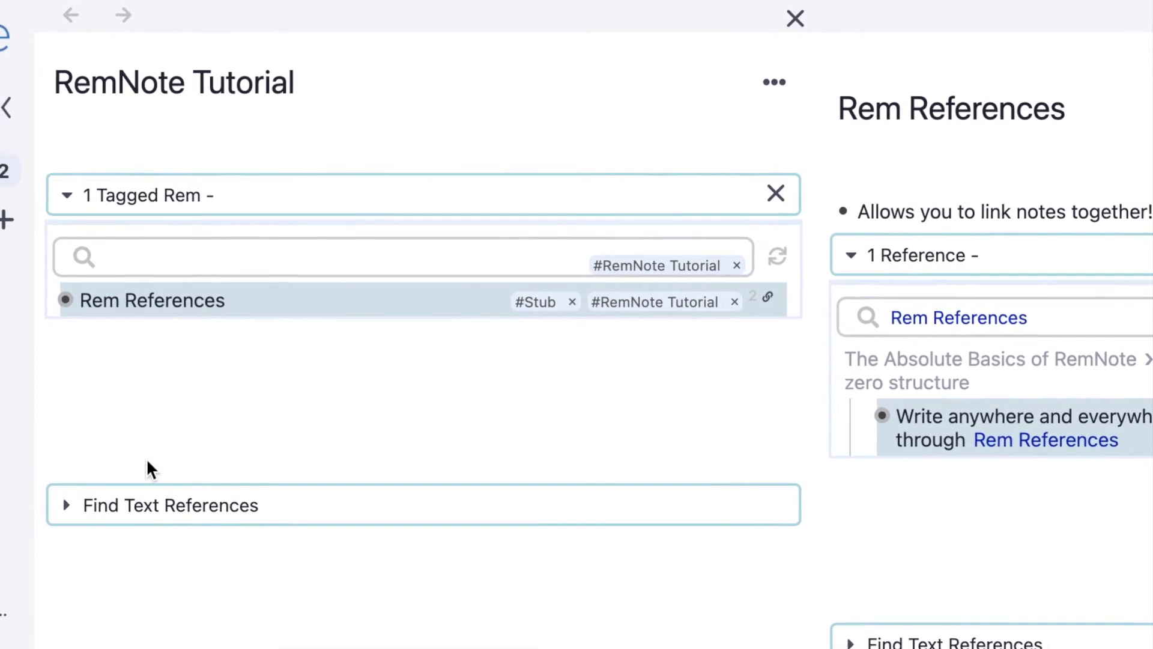
- Browse the Tag page's list of tagged rem and open the Stoicism tag's own page
{"action": "left_click", "coordinate": [9, 536]}
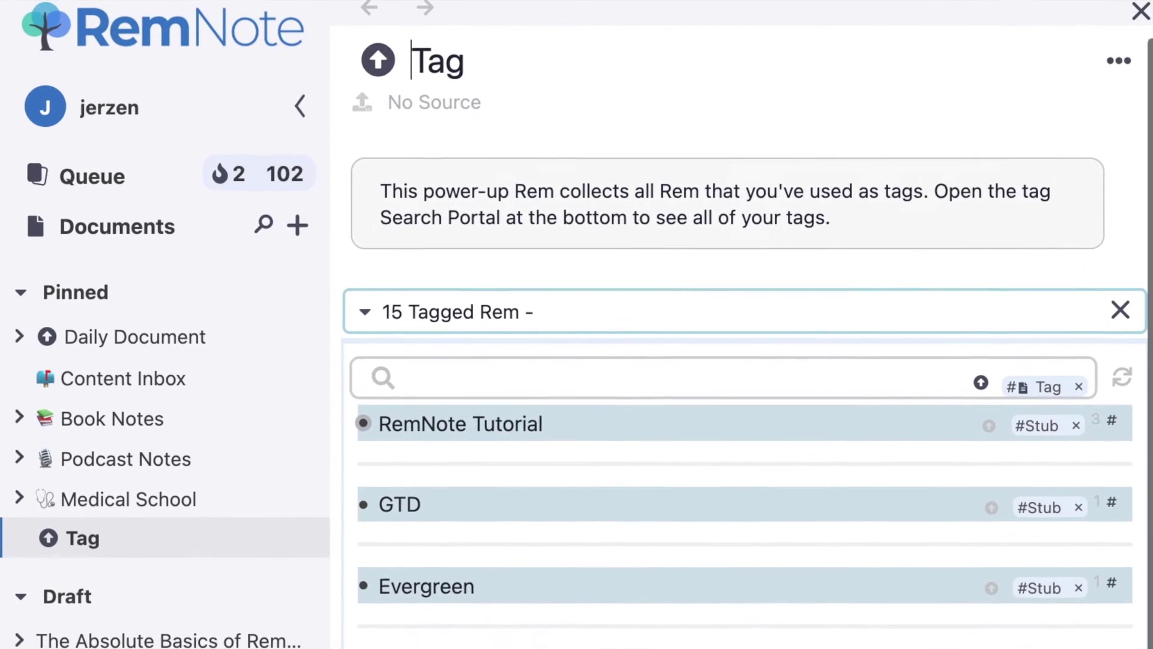
{"action": "scroll", "coordinate": [240, 390], "scroll_direction": "down", "scroll_amount": 5}
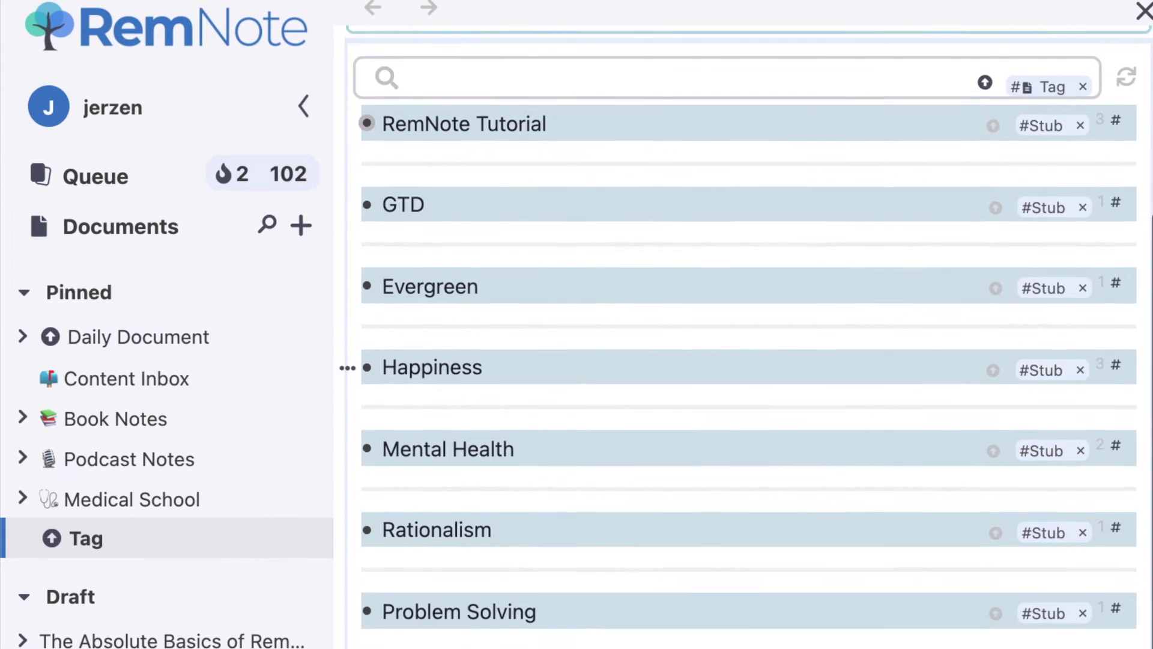
{"action": "scroll", "coordinate": [749, 402], "scroll_direction": "down", "scroll_amount": 3}
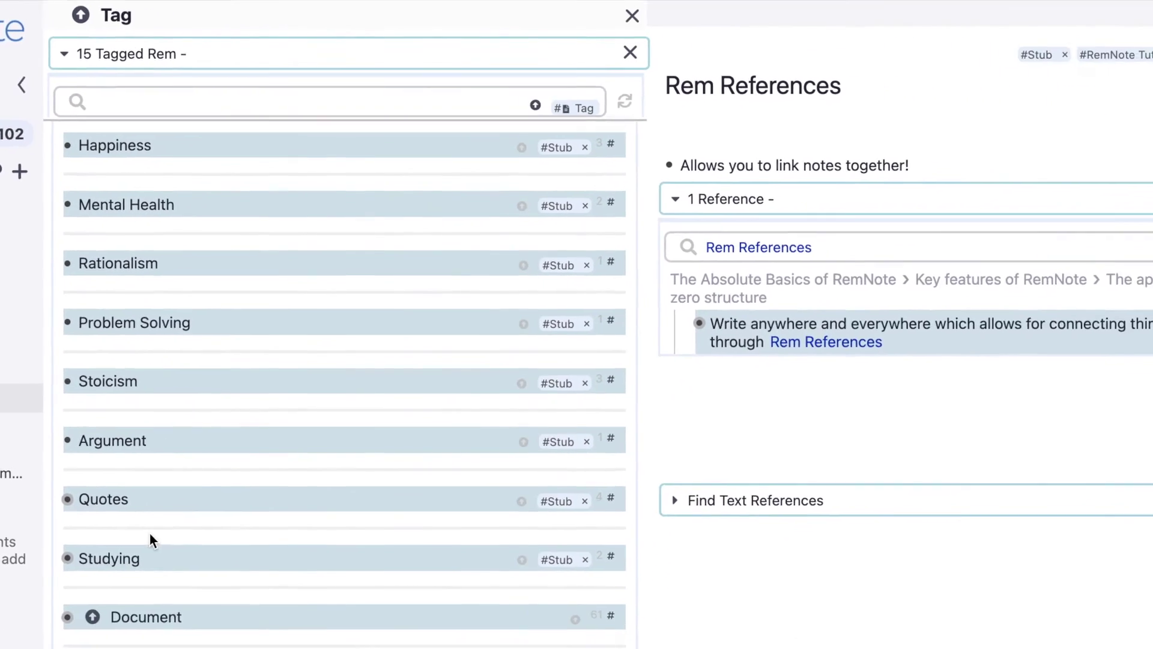
{"action": "scroll", "coordinate": [173, 333], "scroll_direction": "up", "scroll_amount": 5}
{"action": "scroll", "coordinate": [173, 334], "scroll_direction": "down", "scroll_amount": 3}
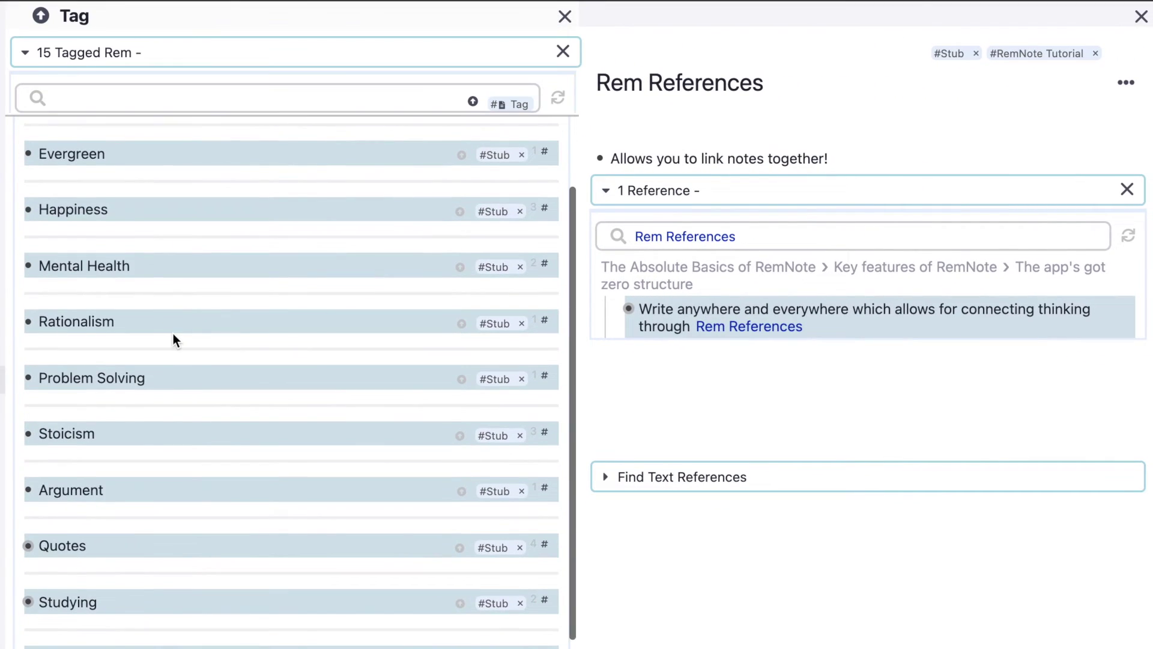
{"action": "scroll", "coordinate": [173, 333], "scroll_direction": "down", "scroll_amount": 2}
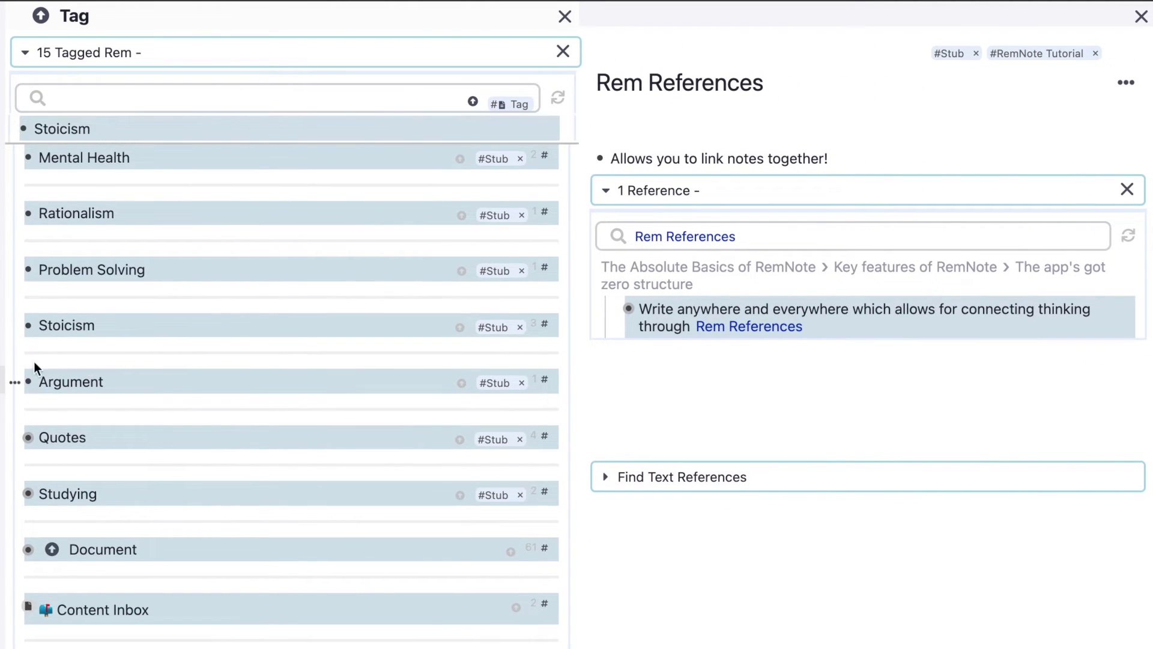
{"action": "scroll", "coordinate": [108, 435], "scroll_direction": "down", "scroll_amount": 2}
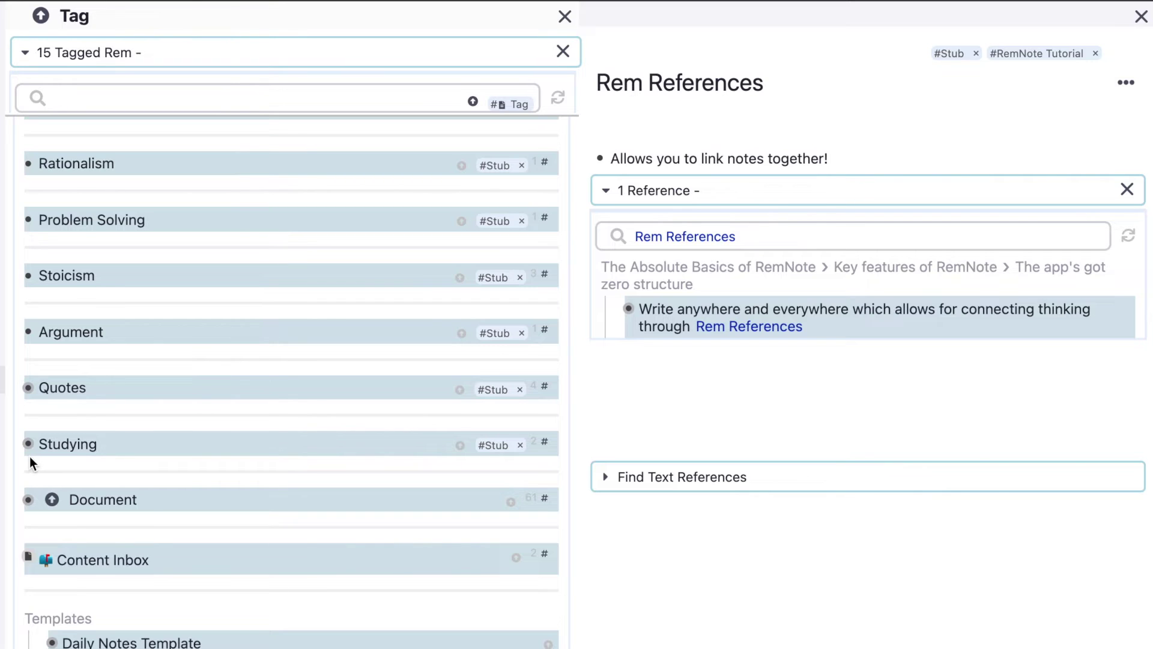
{"action": "scroll", "coordinate": [30, 456], "scroll_direction": "up", "scroll_amount": 4}
{"action": "left_click", "coordinate": [136, 367]}
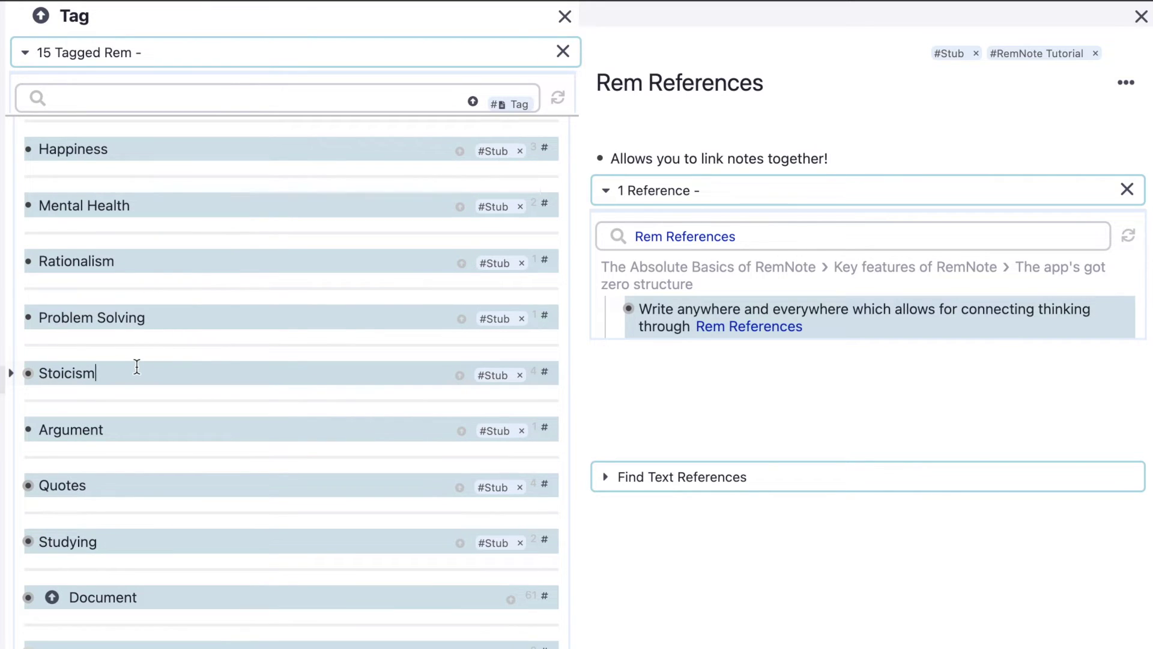
{"action": "left_click", "coordinate": [28, 373]}
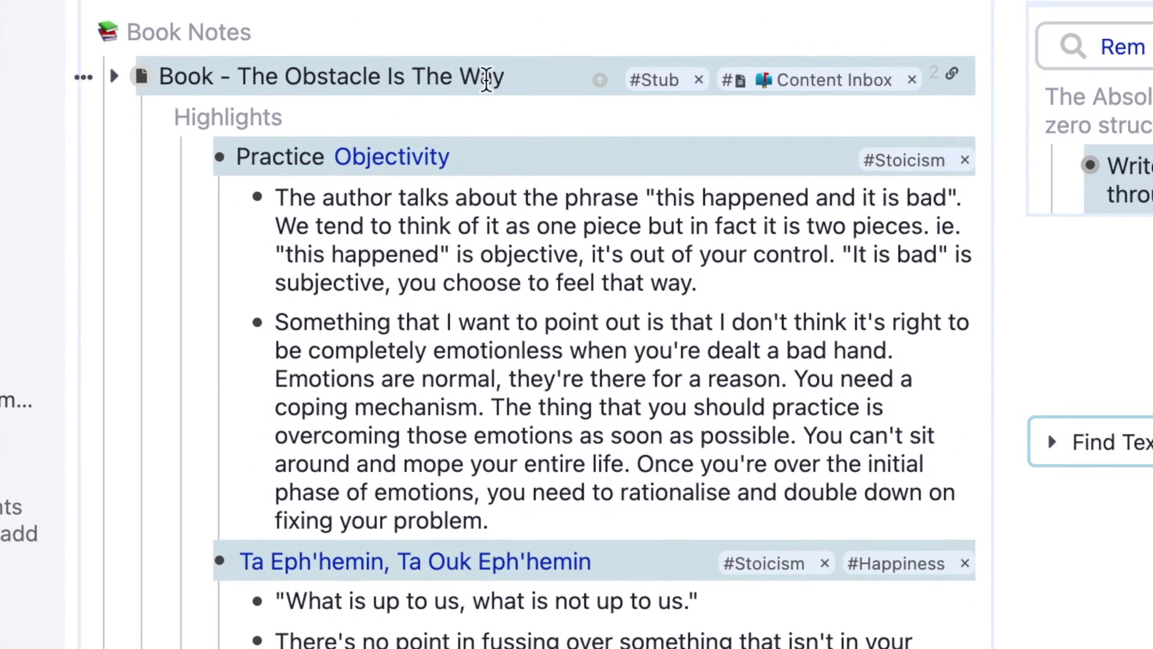
- Scroll through the Stoicism book highlights, then return to the tutorial's 'This is a rem' line
{"action": "scroll", "coordinate": [488, 74], "scroll_direction": "down", "scroll_amount": 2}
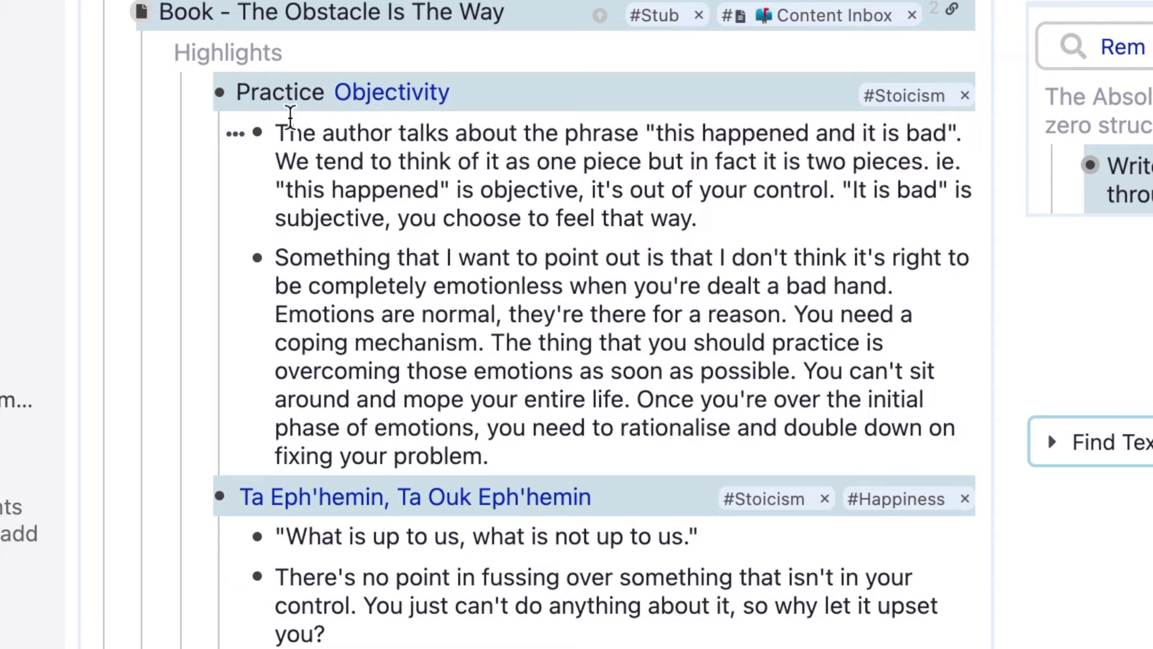
{"action": "scroll", "coordinate": [522, 601], "scroll_direction": "down", "scroll_amount": 3}
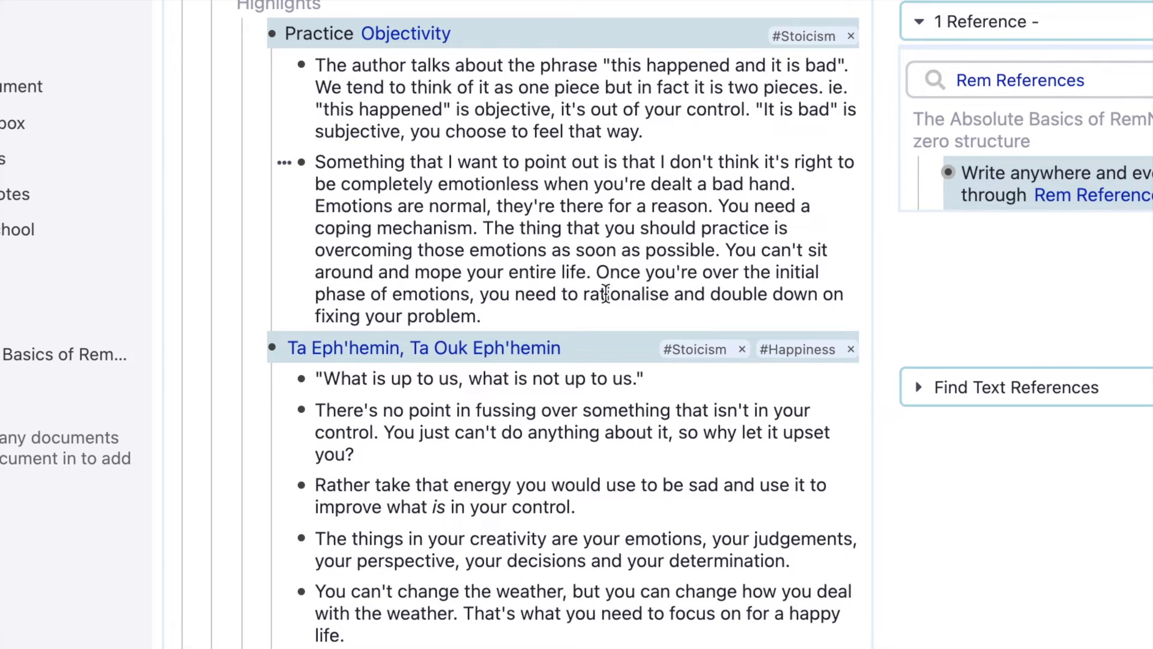
{"action": "scroll", "coordinate": [606, 294], "scroll_direction": "down", "scroll_amount": 3}
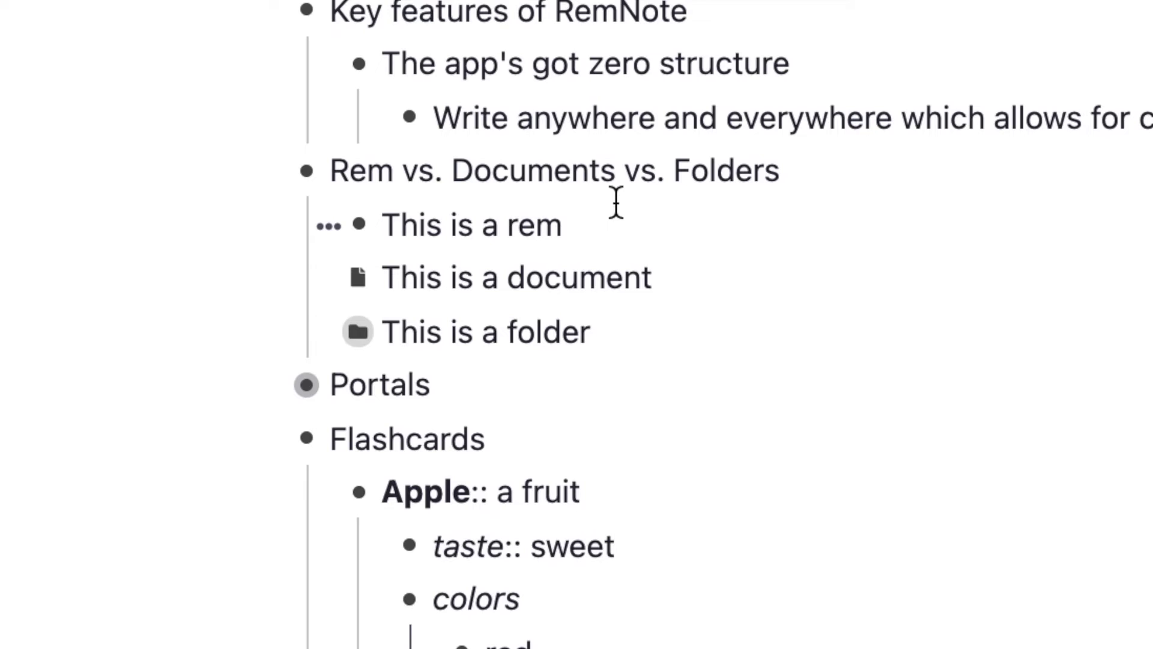
{"action": "left_click", "coordinate": [712, 229]}
{"action": "left_click", "coordinate": [742, 264]}
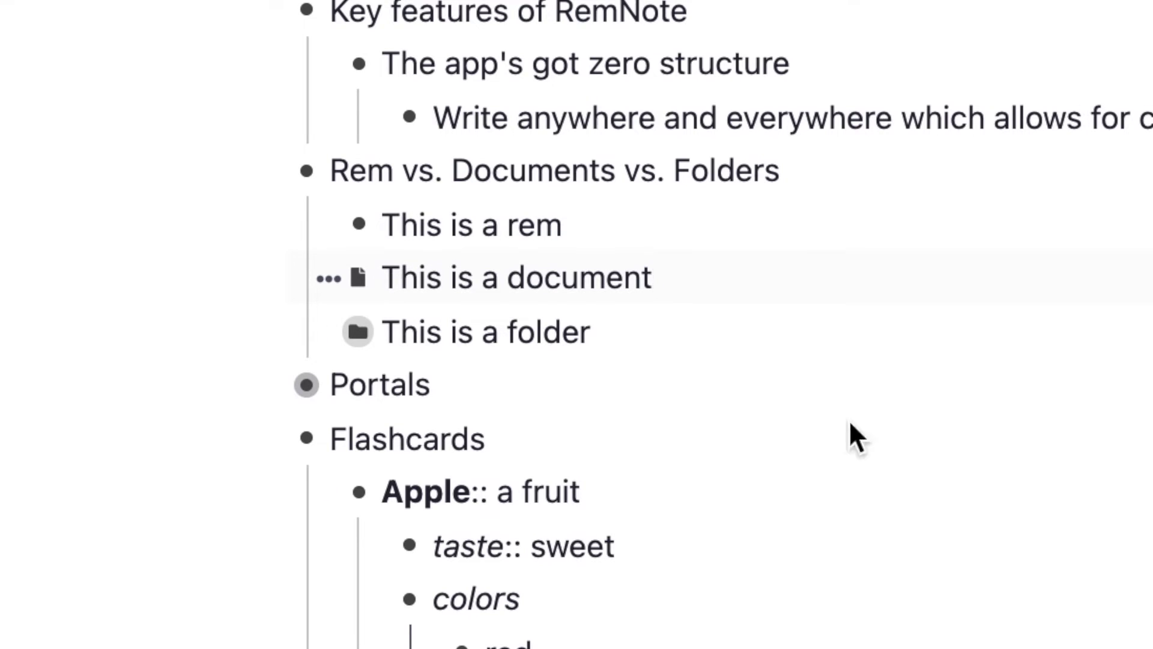
{"action": "left_click", "coordinate": [82, 144]}
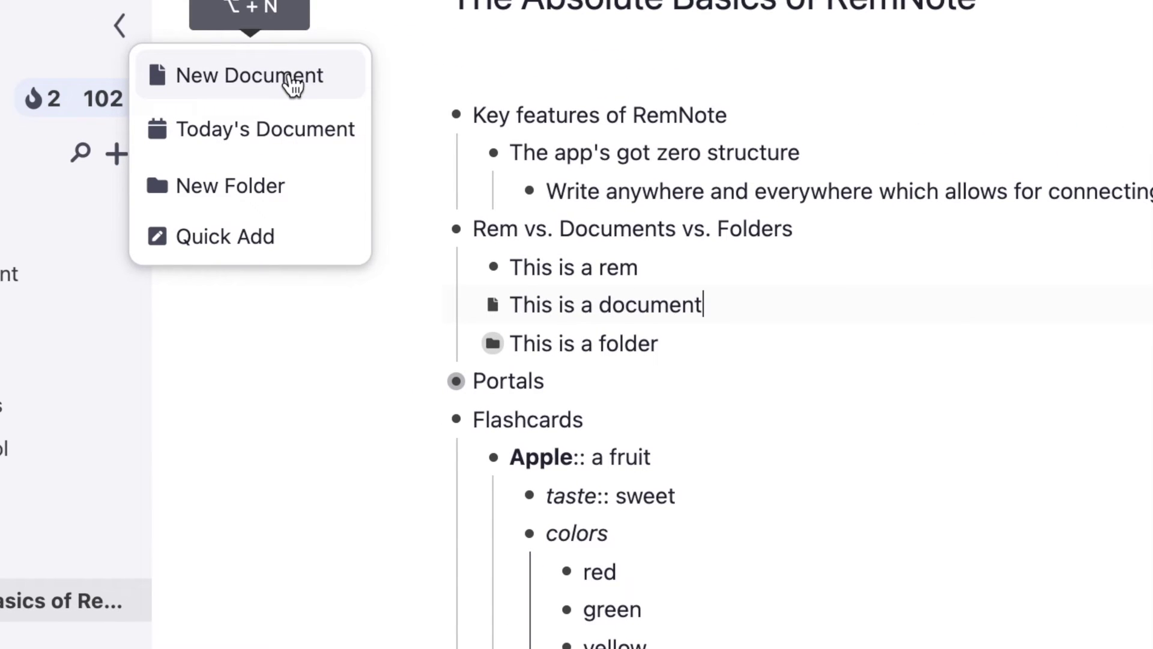
{"action": "left_click", "coordinate": [729, 296]}
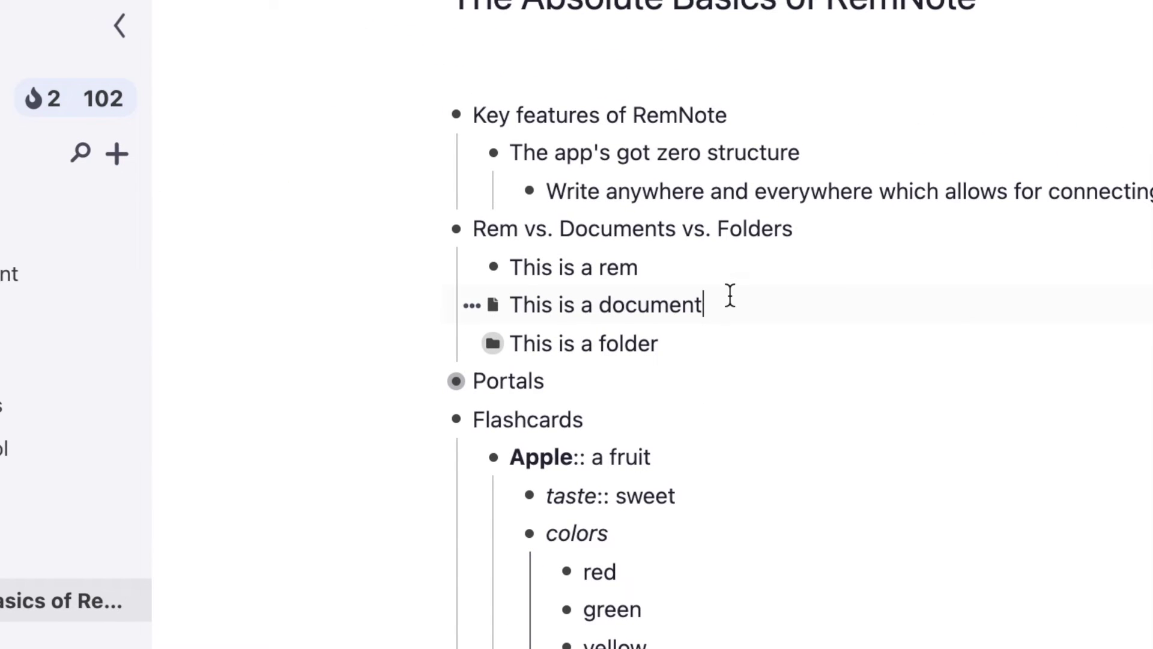
{"action": "key", "text": "alt+shift+super+d"}
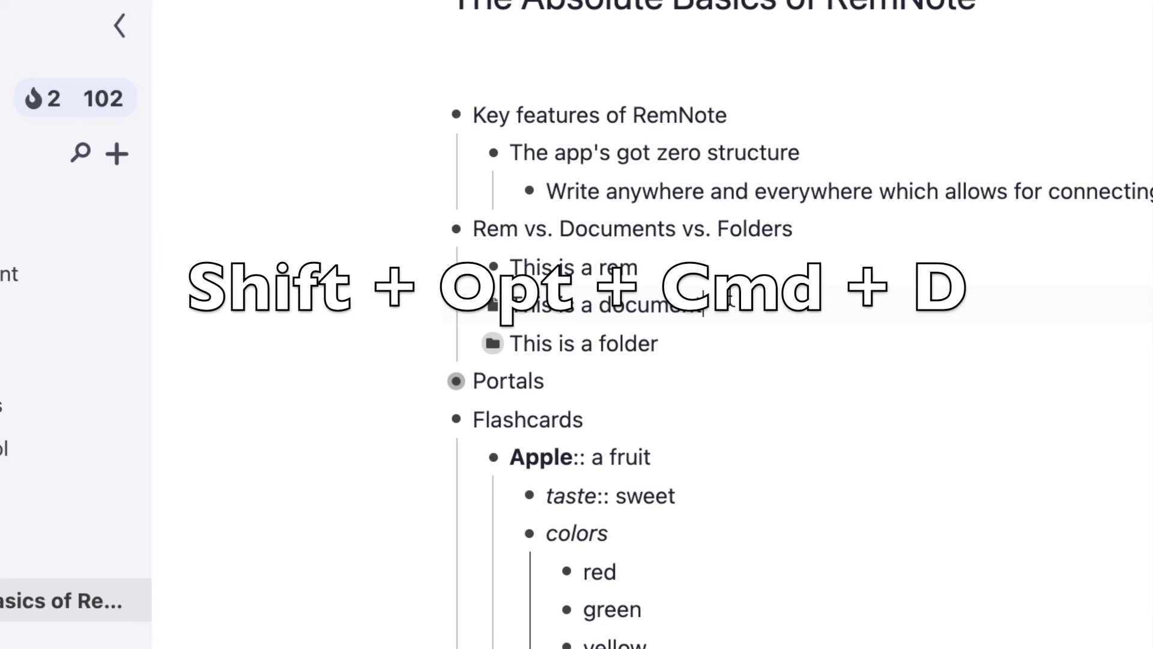
{"action": "left_click", "coordinate": [479, 304]}
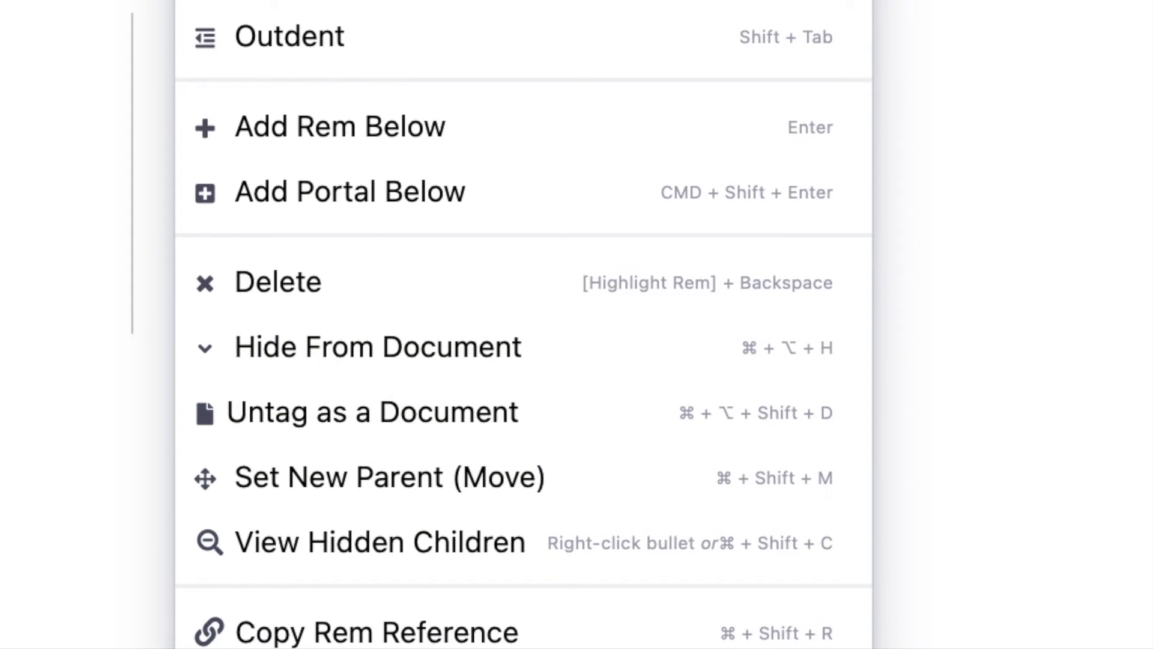
{"action": "key", "text": "Escape"}
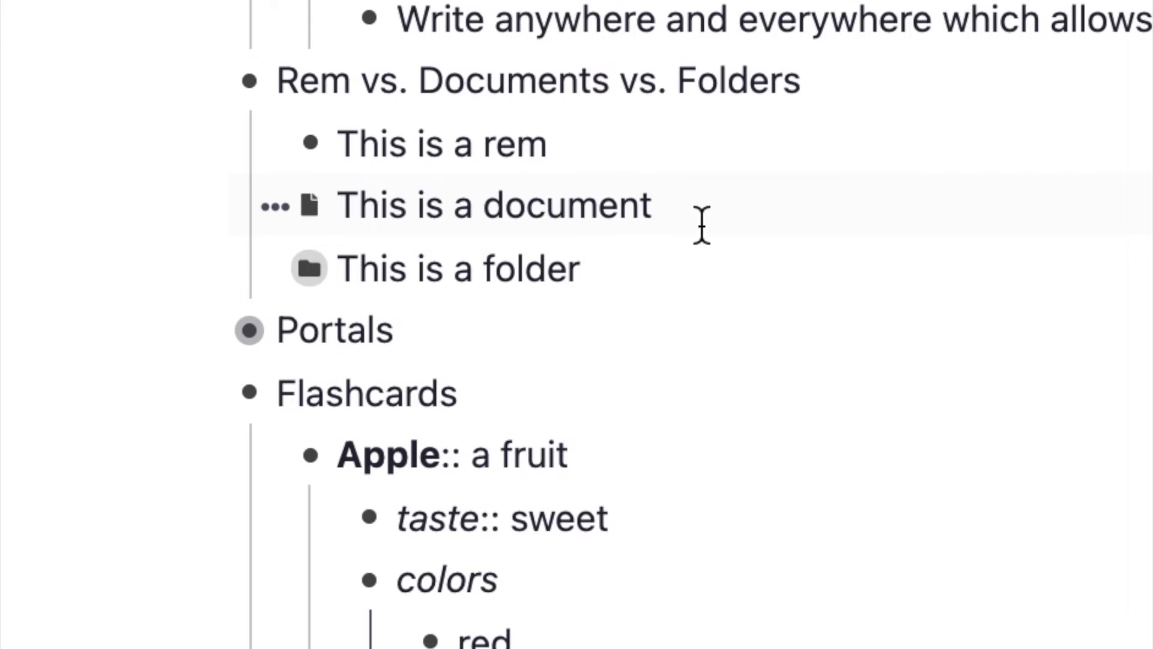
{"action": "left_click", "coordinate": [621, 252]}
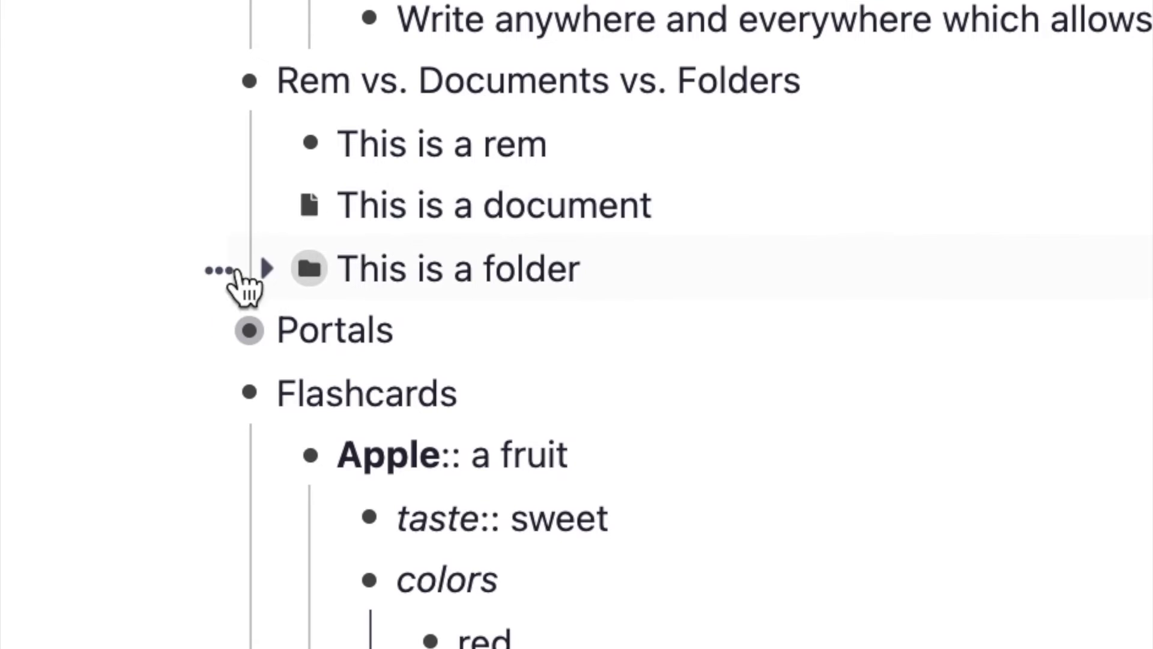
{"action": "left_click", "coordinate": [267, 268]}
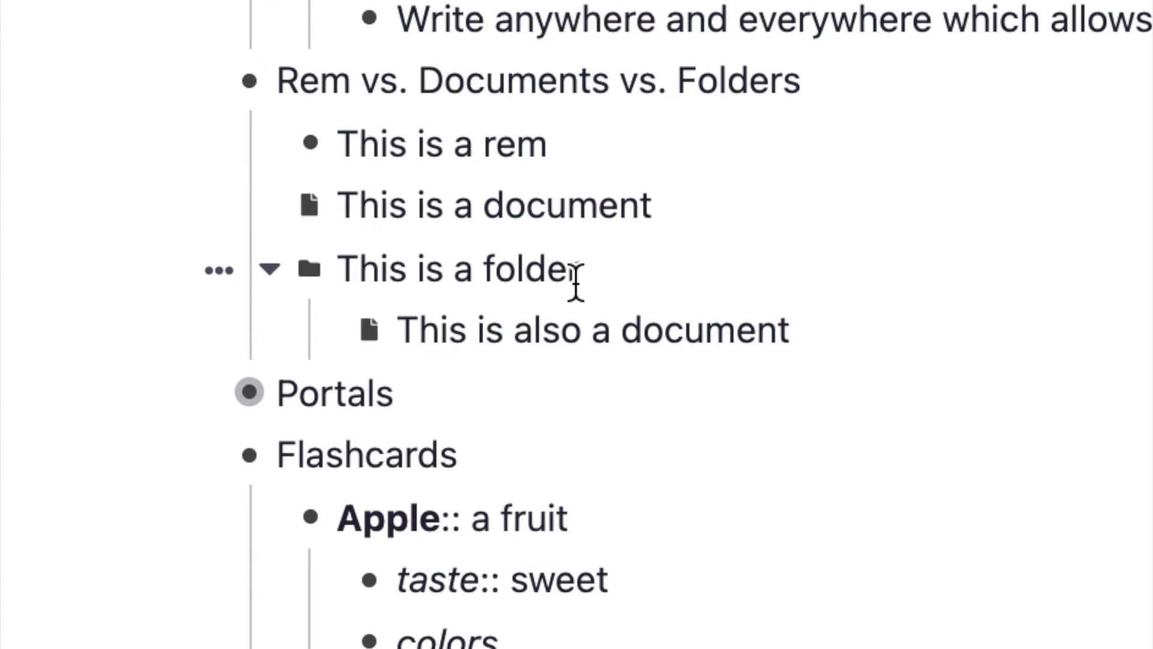
{"action": "left_click", "coordinate": [268, 268]}
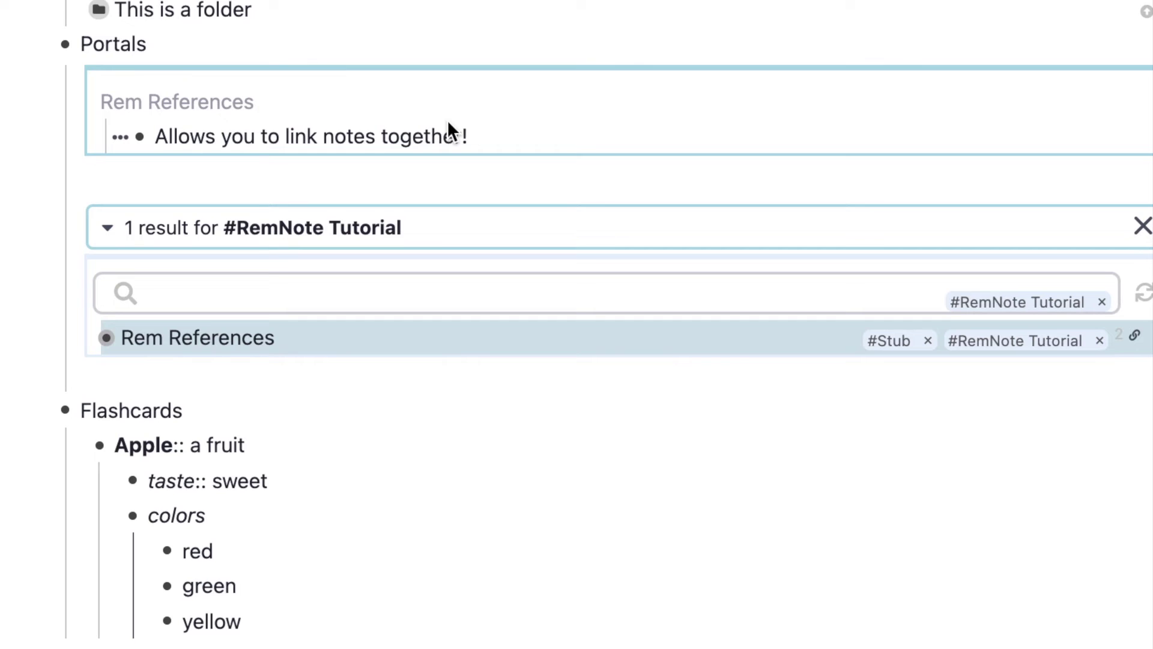
- Append ' Hello world!' to the rem shown in the Rem References portal
{"action": "left_click", "coordinate": [486, 141]}
{"action": "type", "text": "Hello word"}
{"action": "key", "text": "BackSpace"}
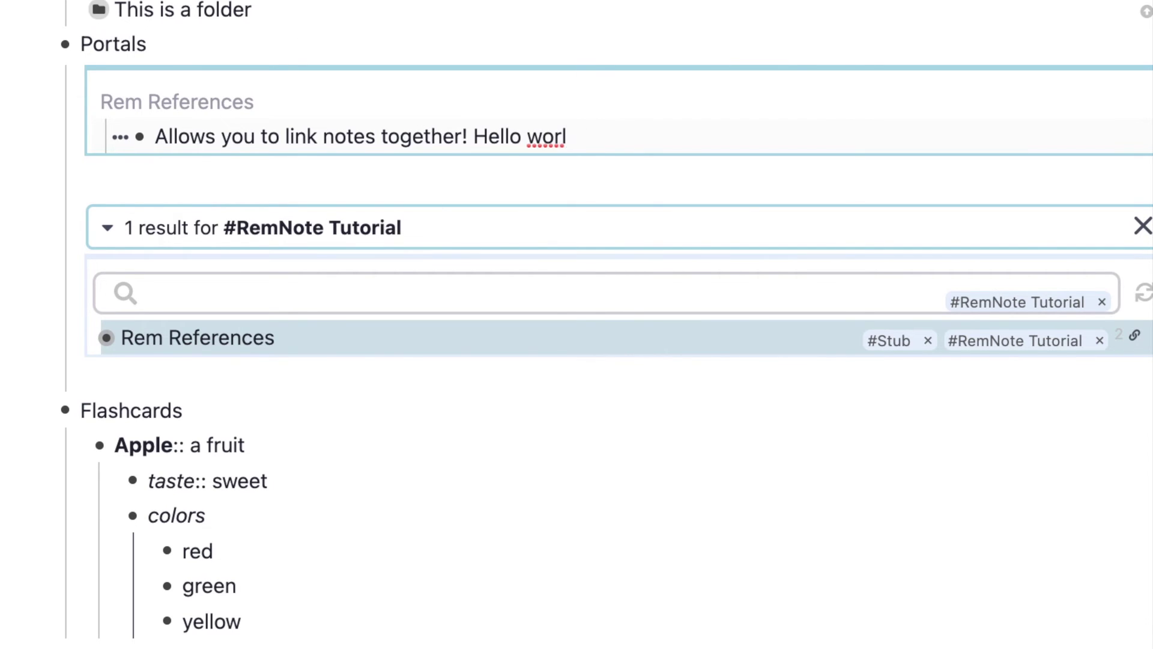
{"action": "type", "text": "ld!"}
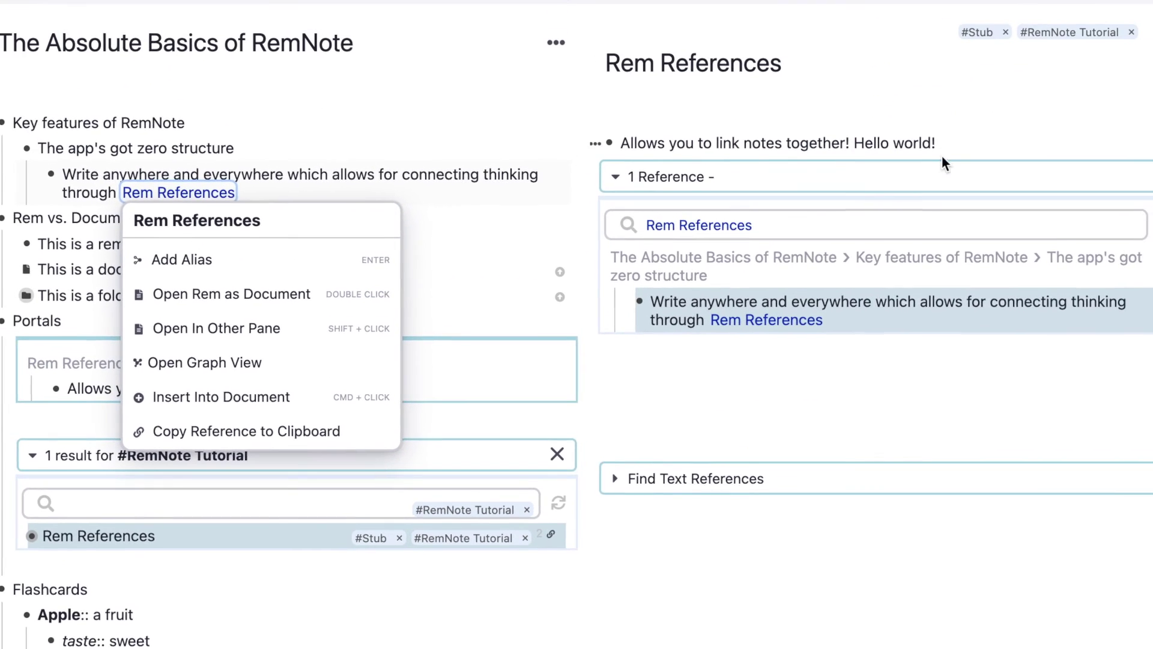
{"action": "left_click", "coordinate": [412, 380]}
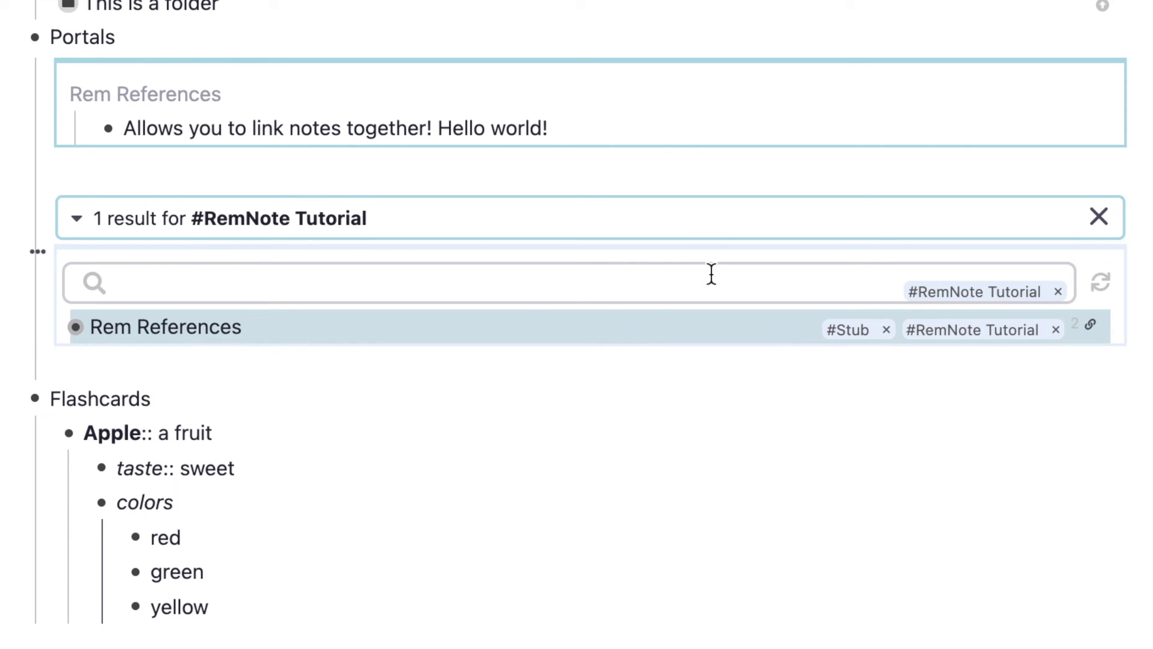
{"action": "scroll", "coordinate": [561, 287], "scroll_direction": "down", "scroll_amount": 1}
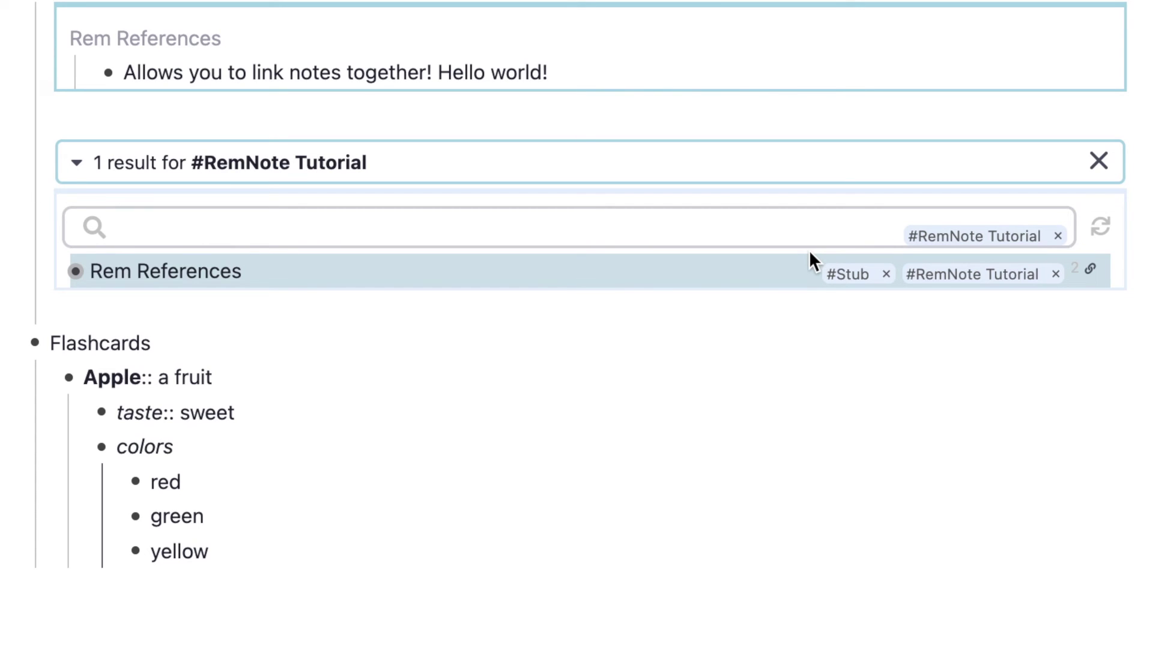
{"action": "mouse_move", "coordinate": [951, 243]}
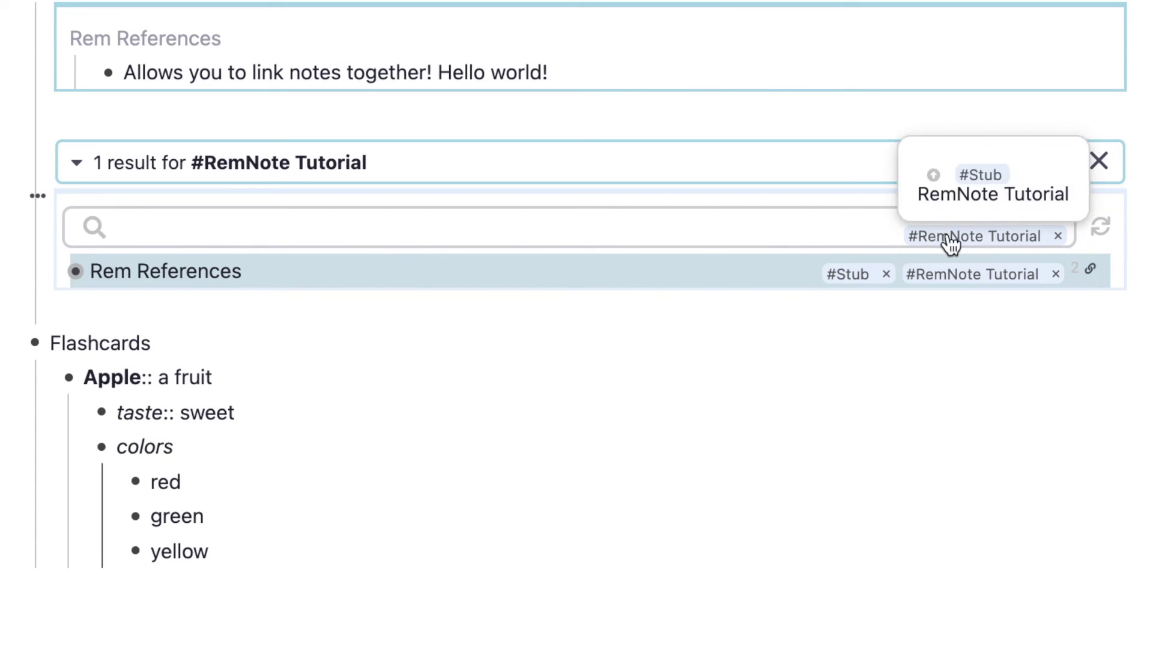